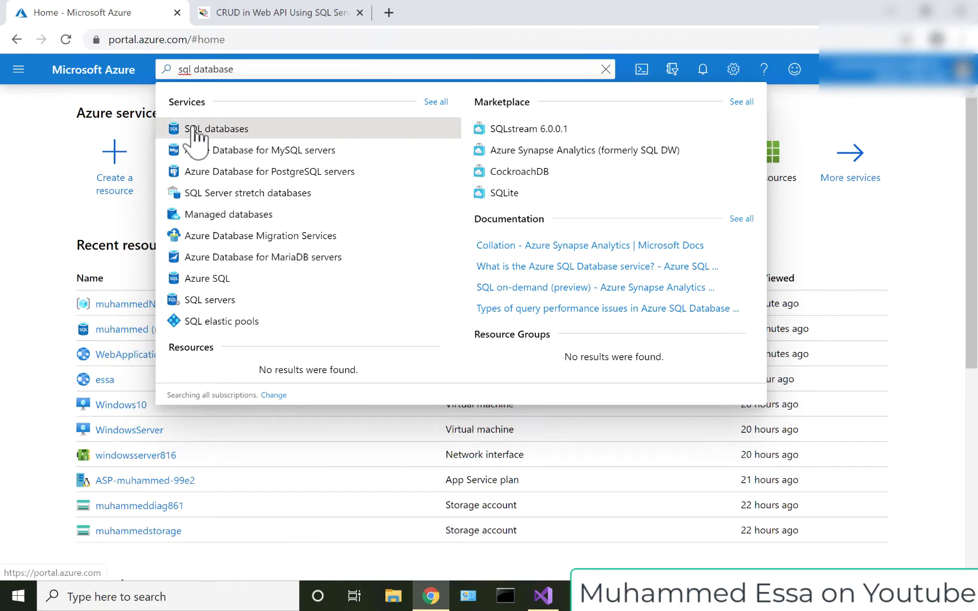
Step: Open the SQL databases list and reload it, showing one database in East US
click(300, 131)
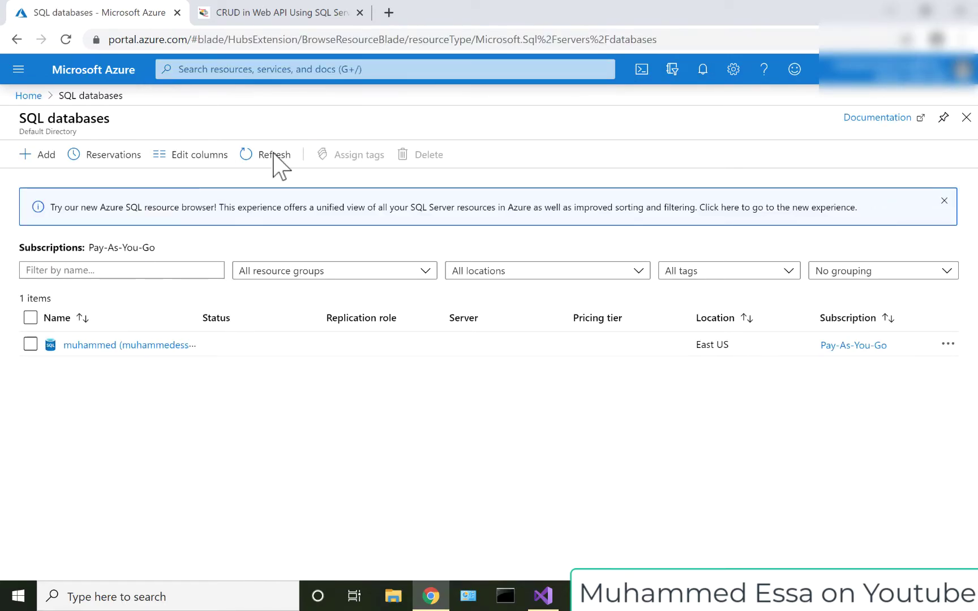
click(66, 39)
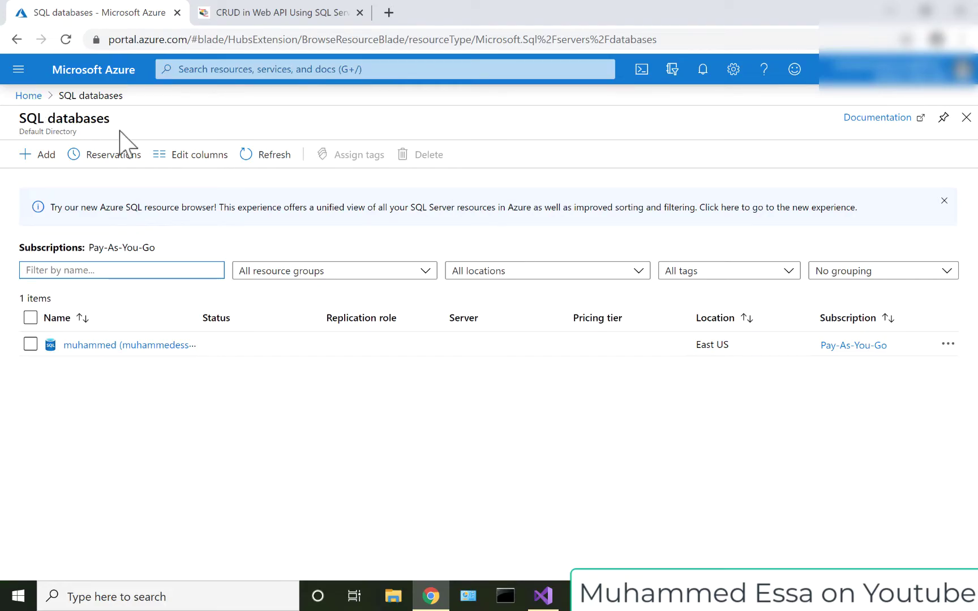
Step: Start a new SQL database, keeping muhammedNet as its resource group
click(24, 160)
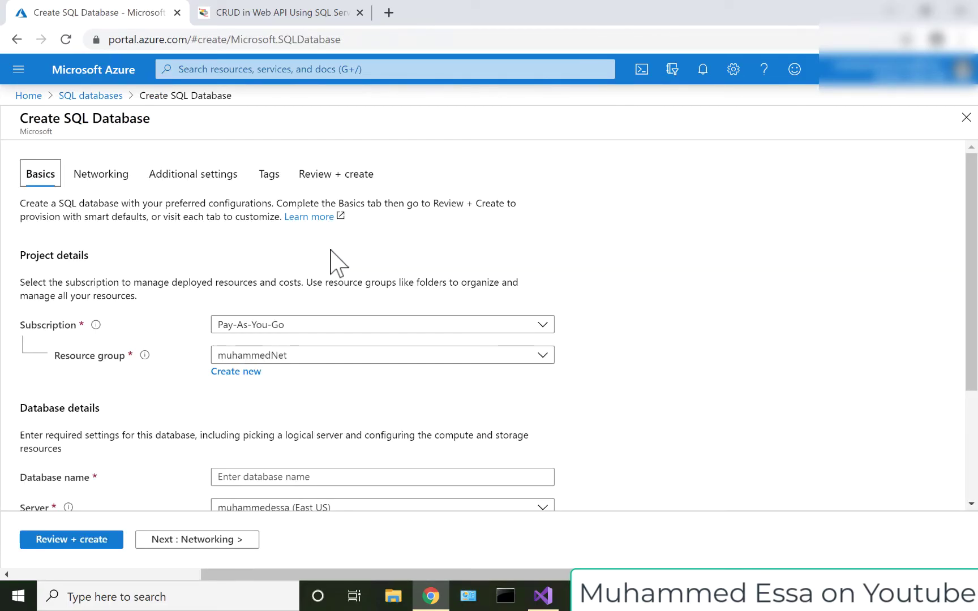
scroll(331, 252, down, 2)
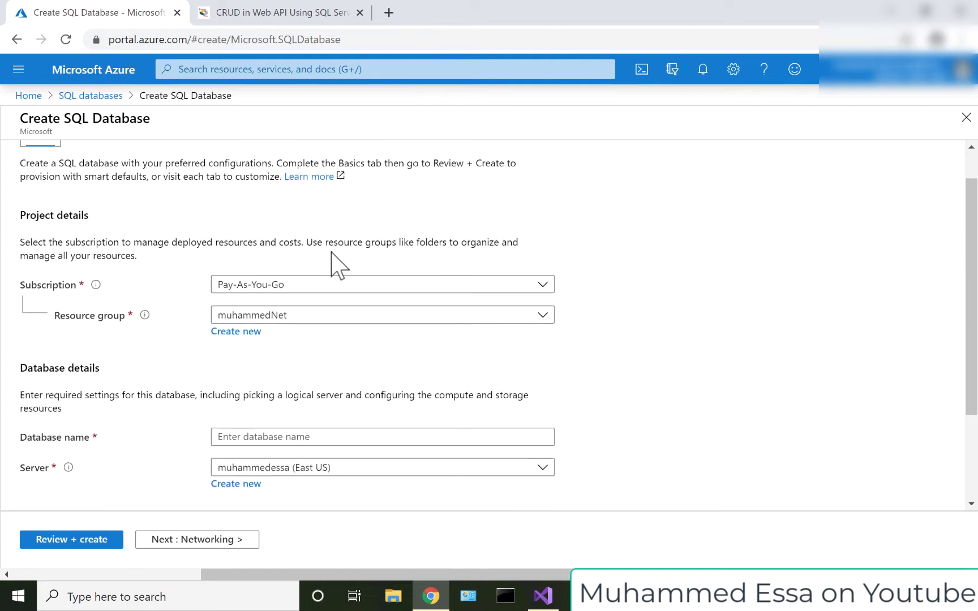
scroll(334, 258, down, 1)
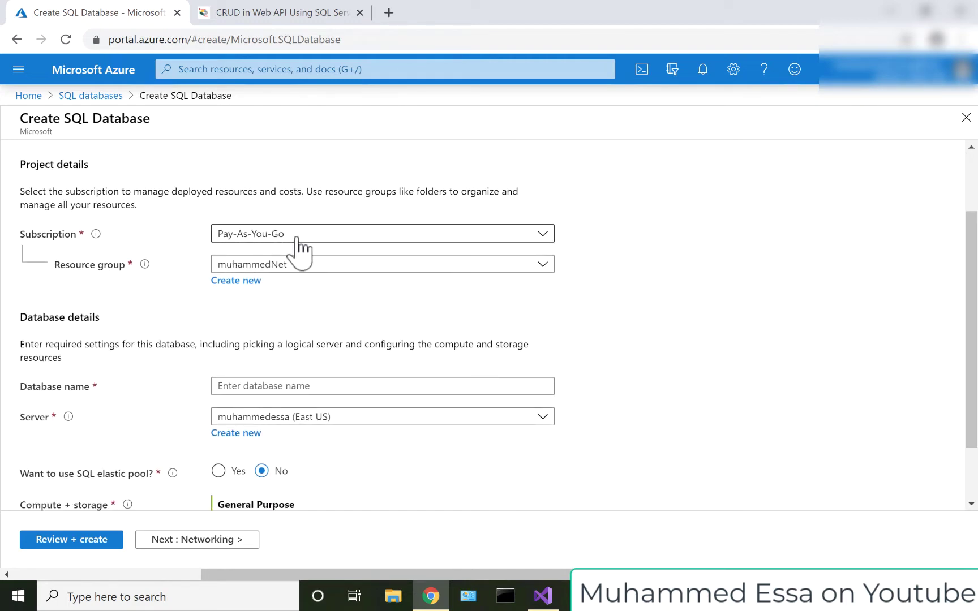
scroll(323, 249, down, 1)
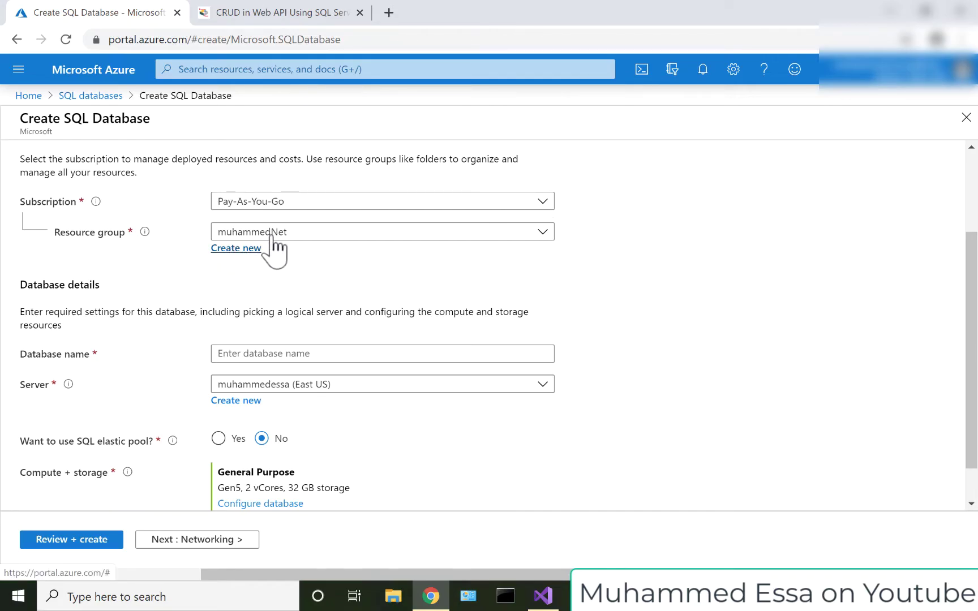
click(277, 236)
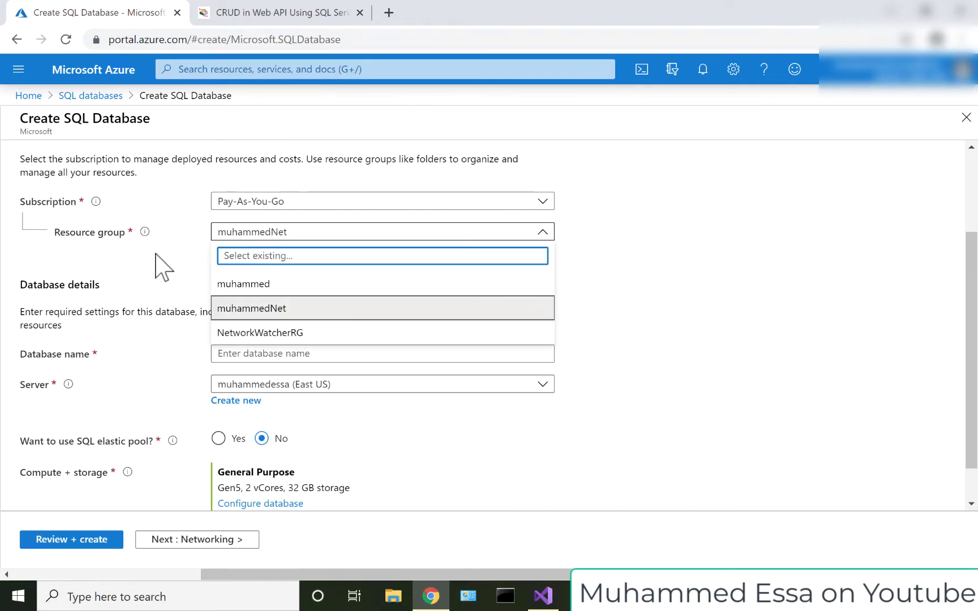
click(146, 279)
scroll(147, 279, down, 2)
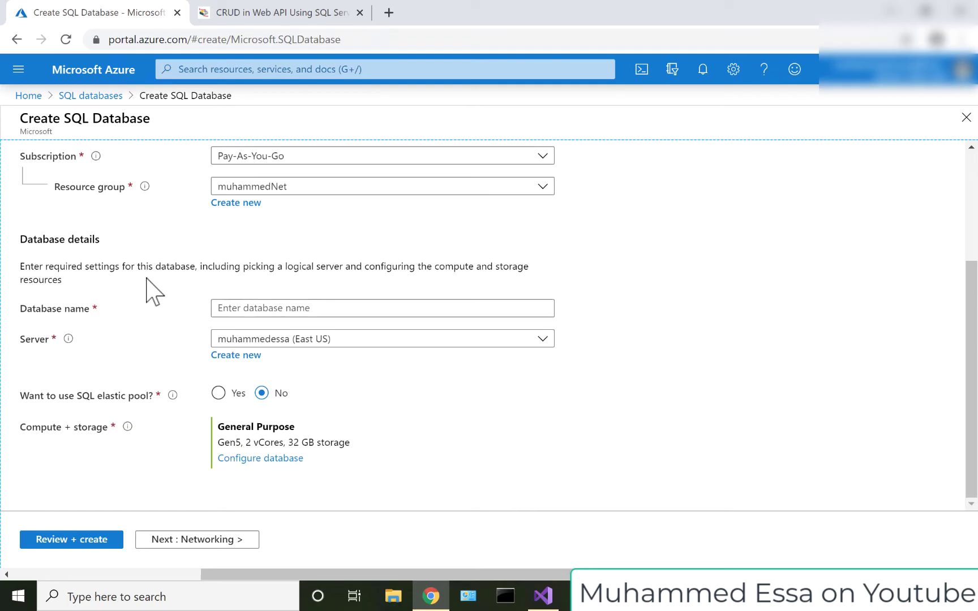
Step: Name the database 'hameed' and begin creating a new server for it
click(342, 306)
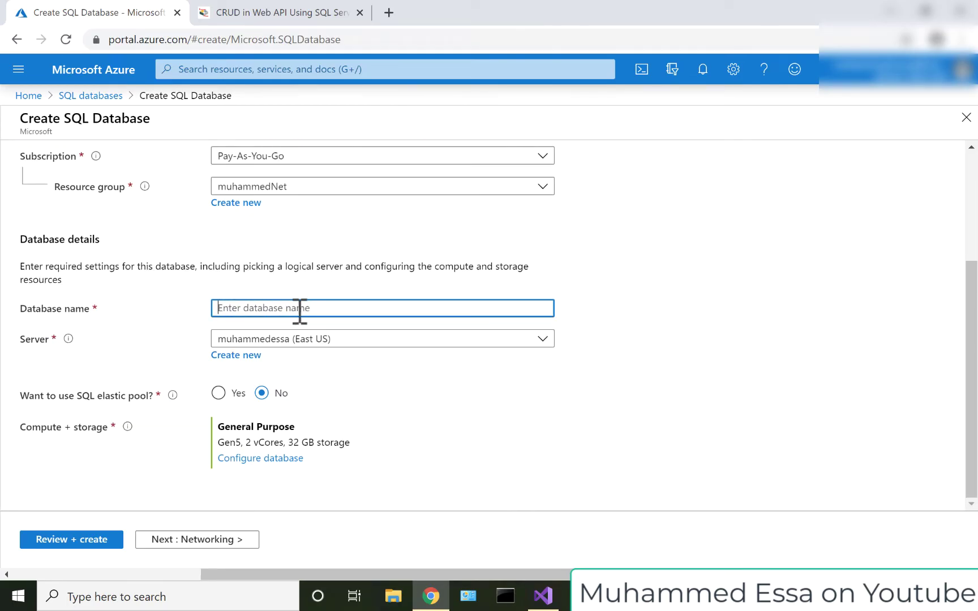
text(kirkuk)
key(BackSpace)
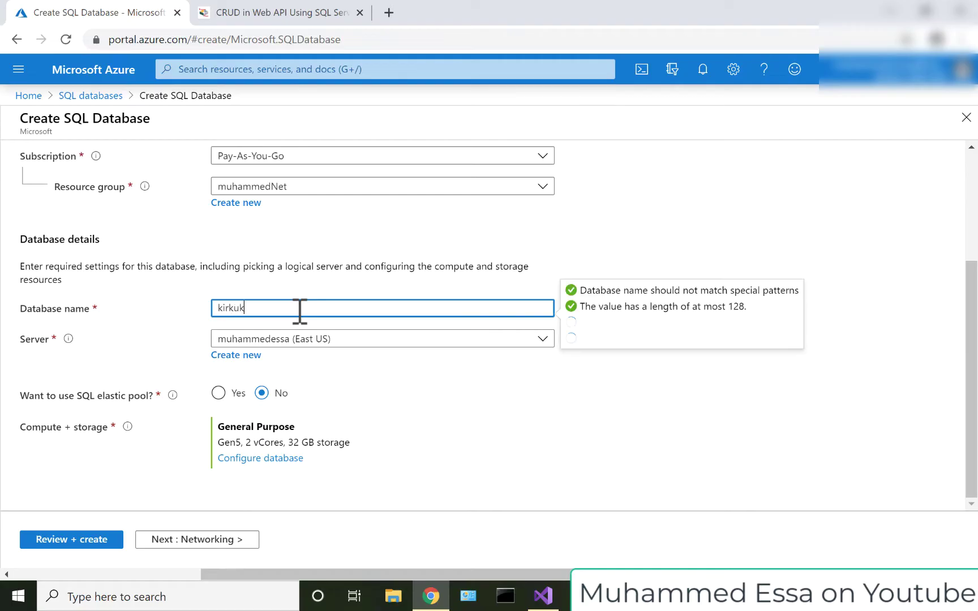
key(BackSpace)
key(BackSpace)
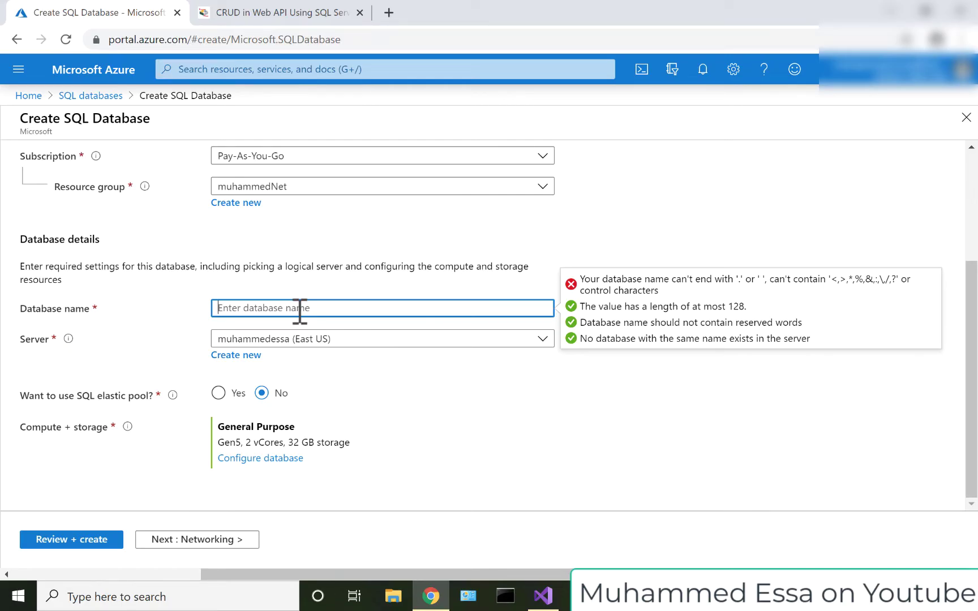
text(hameed)
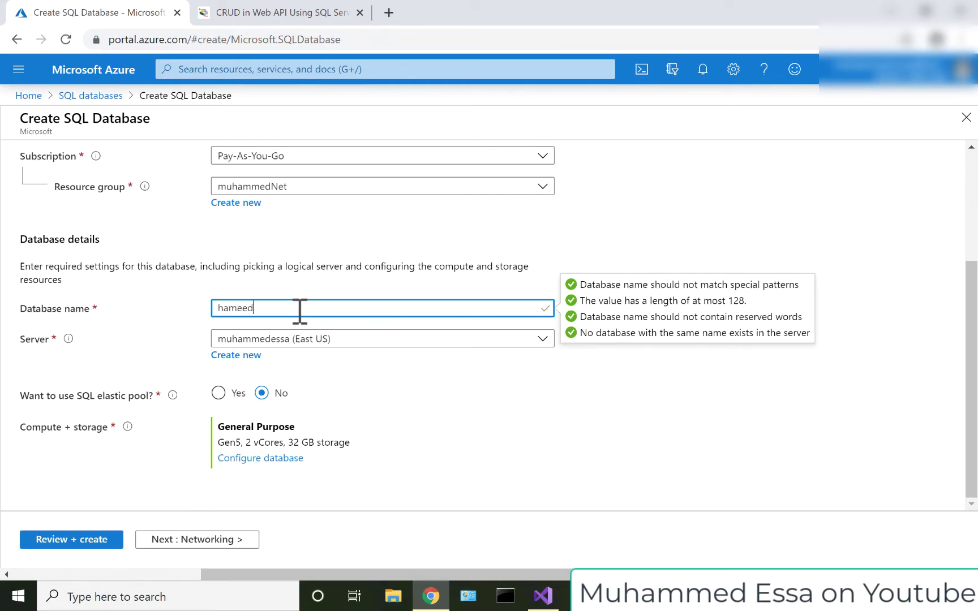
click(244, 355)
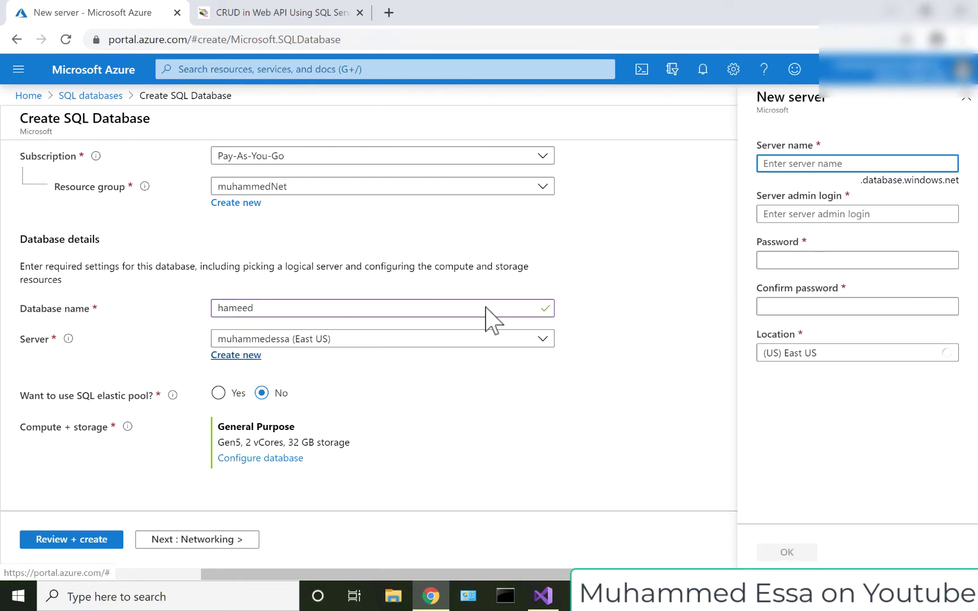
Step: Enter the new server's name, admin login, and password with its confirmation
click(347, 339)
click(607, 390)
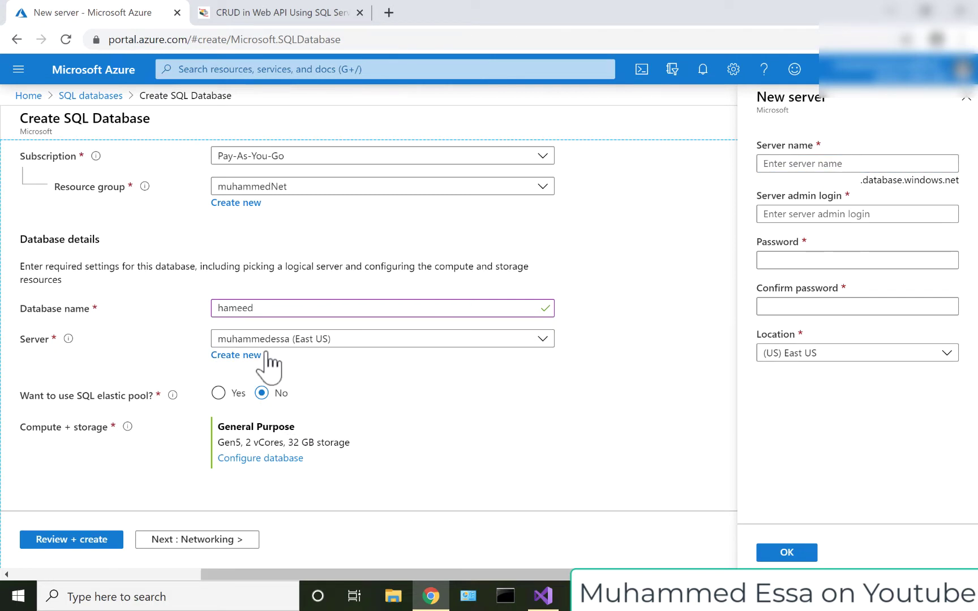
click(841, 163)
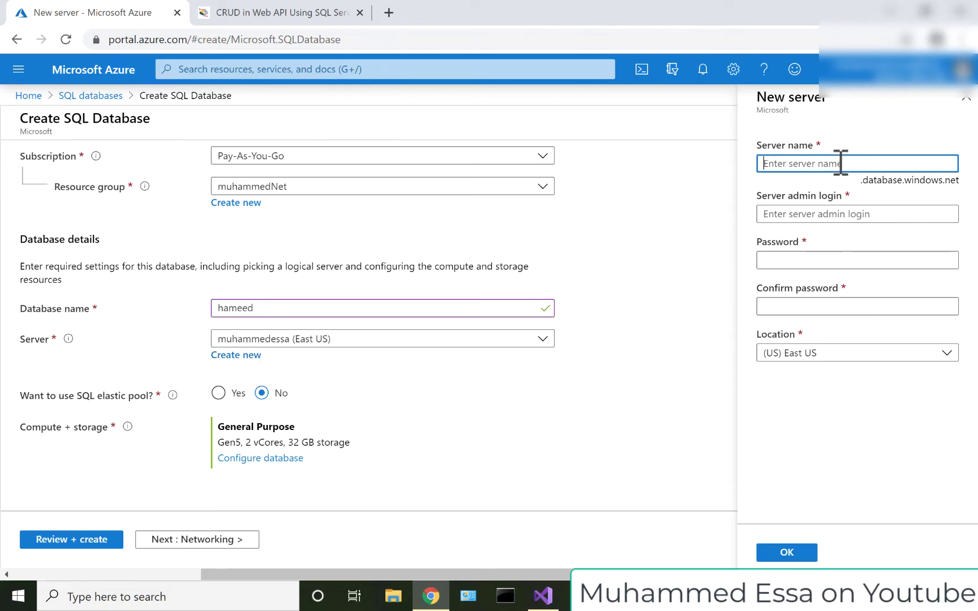
text(hameed)
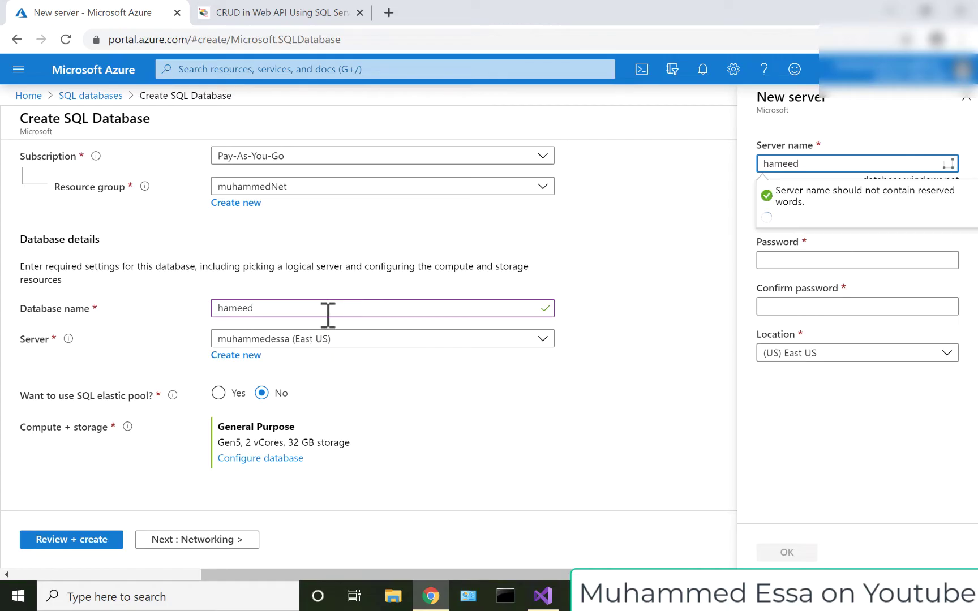
click(786, 261)
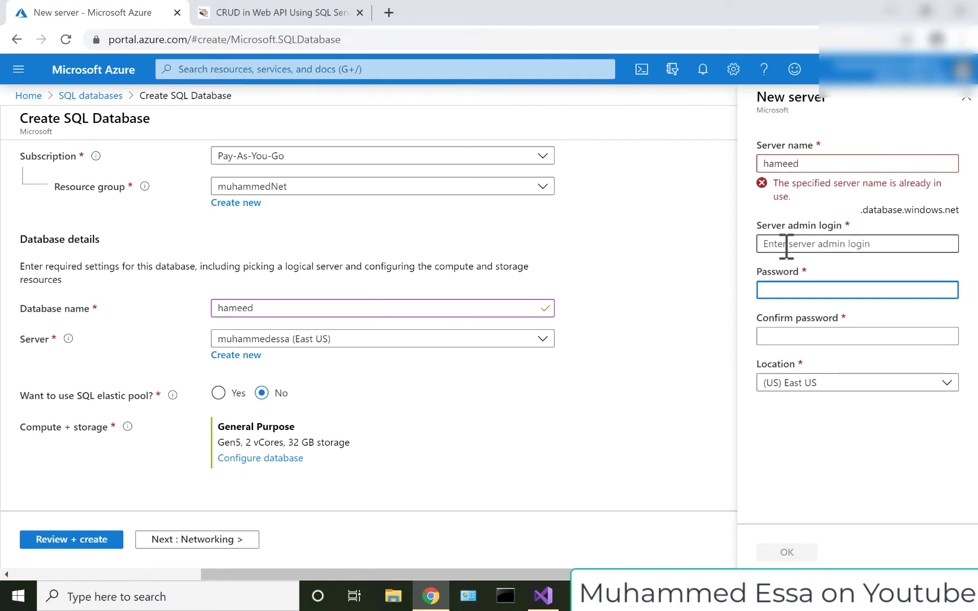
click(786, 247)
text(ham)
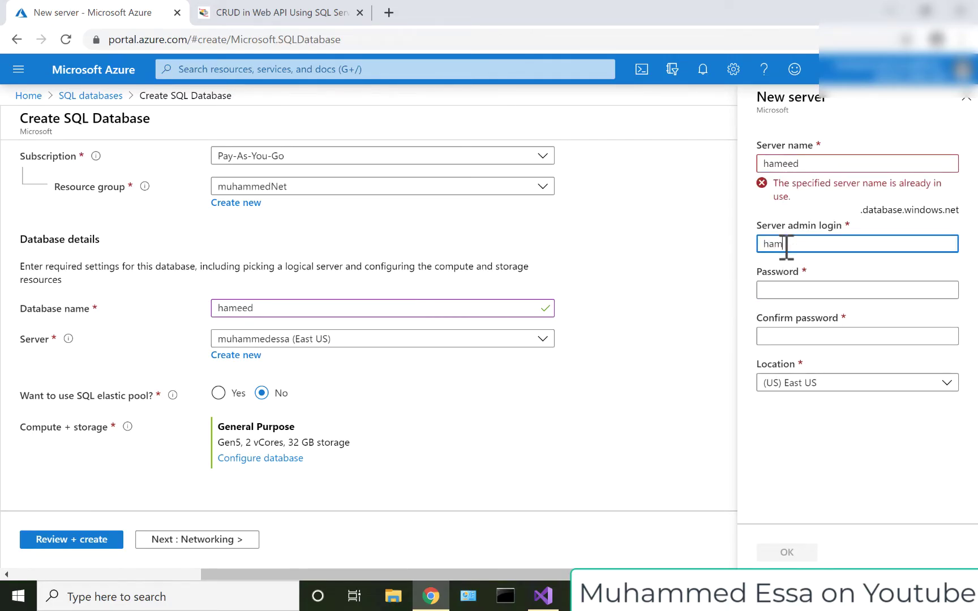
text(eed)
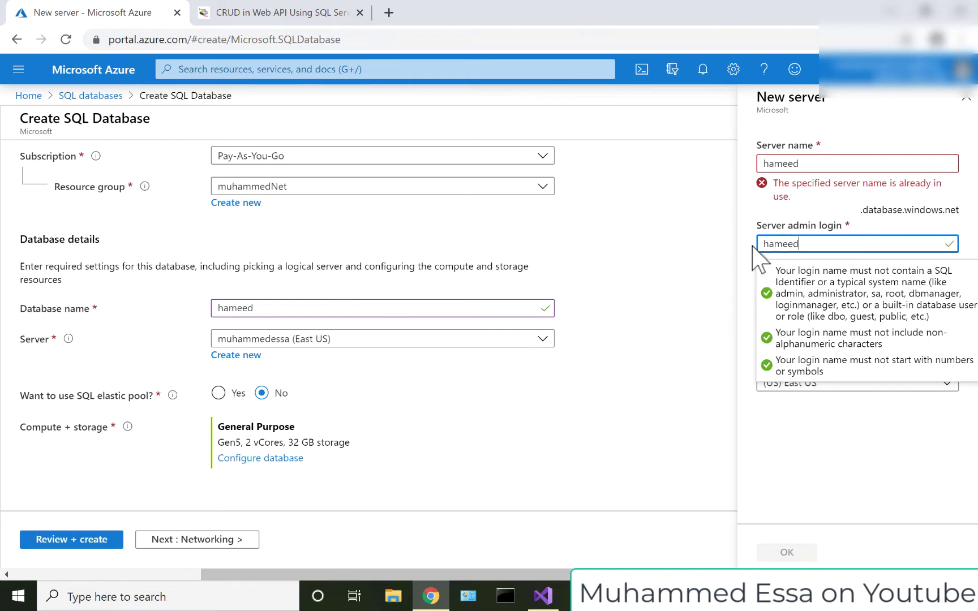
click(775, 290)
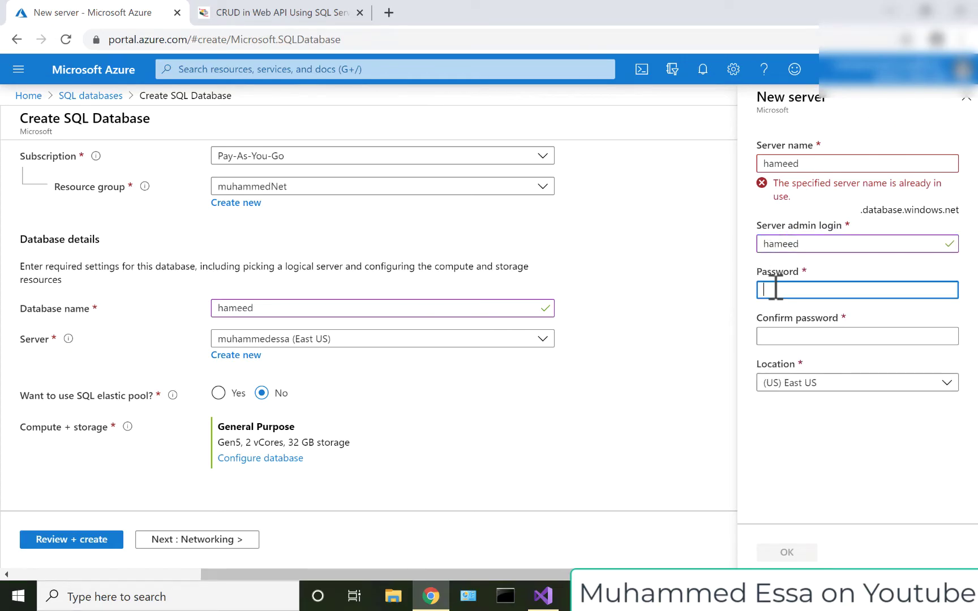
text(•••)
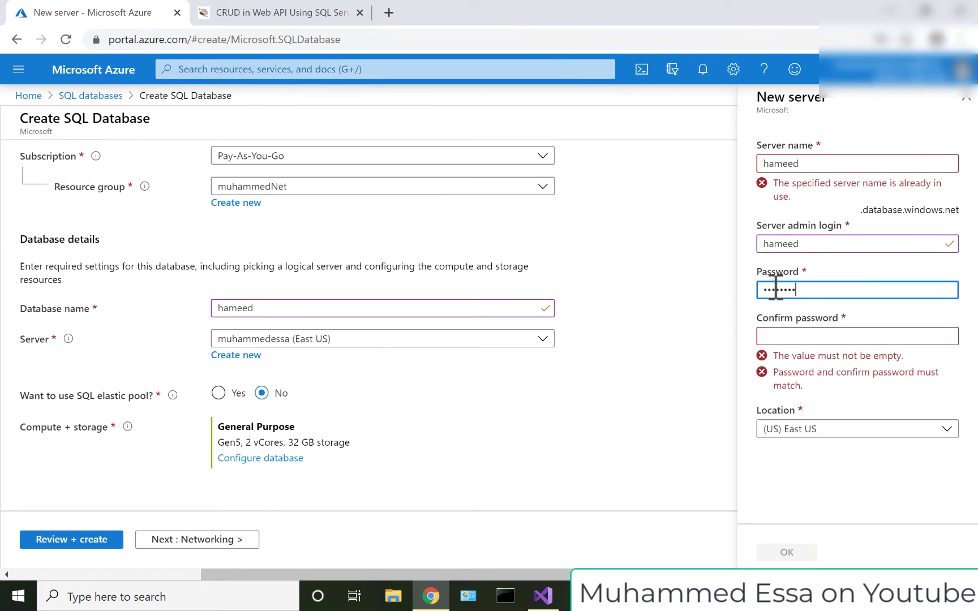
click(795, 333)
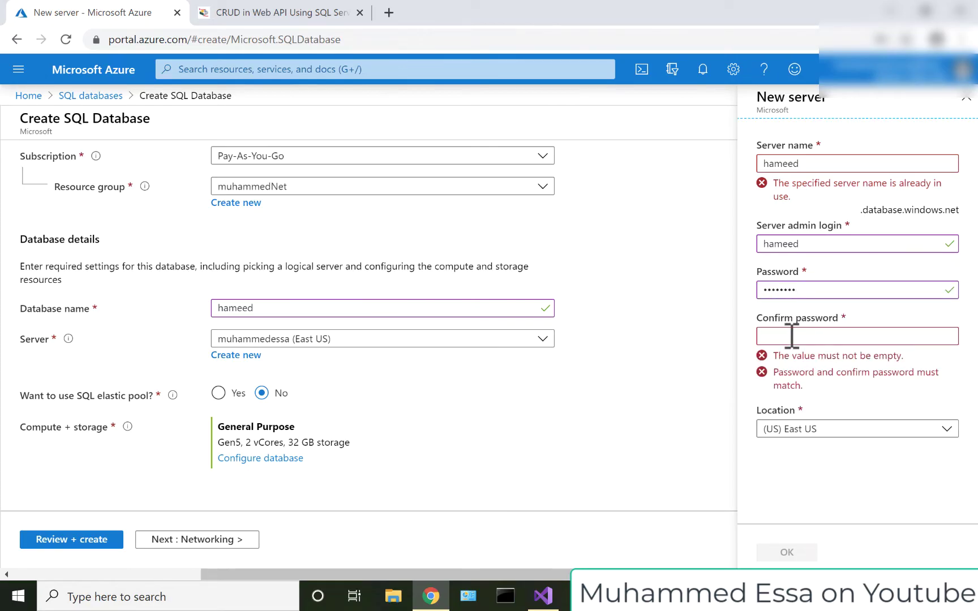
click(791, 335)
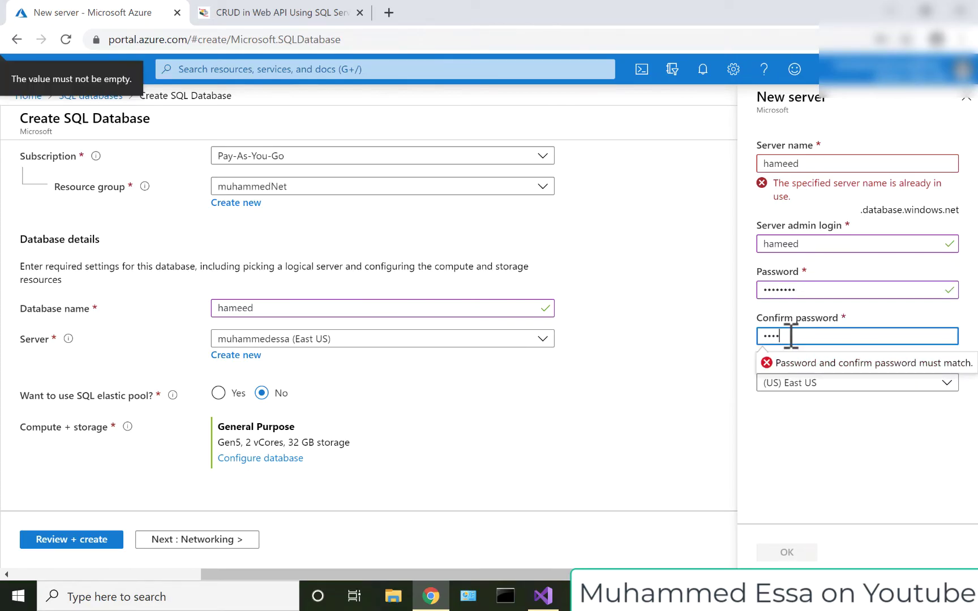
text(••••••••)
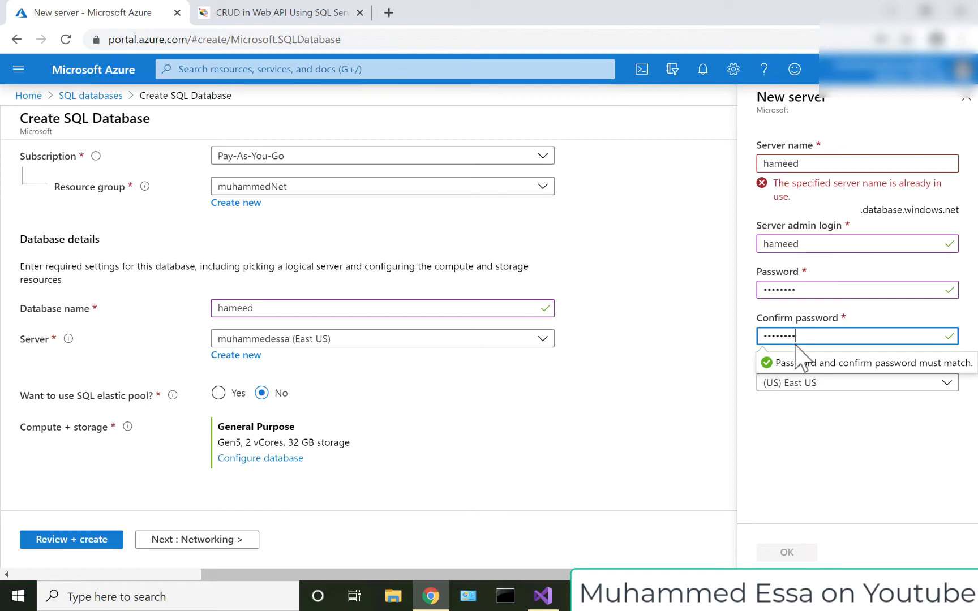
Step: Keep East US as the location, rename the server to essahameed, and confirm
click(804, 382)
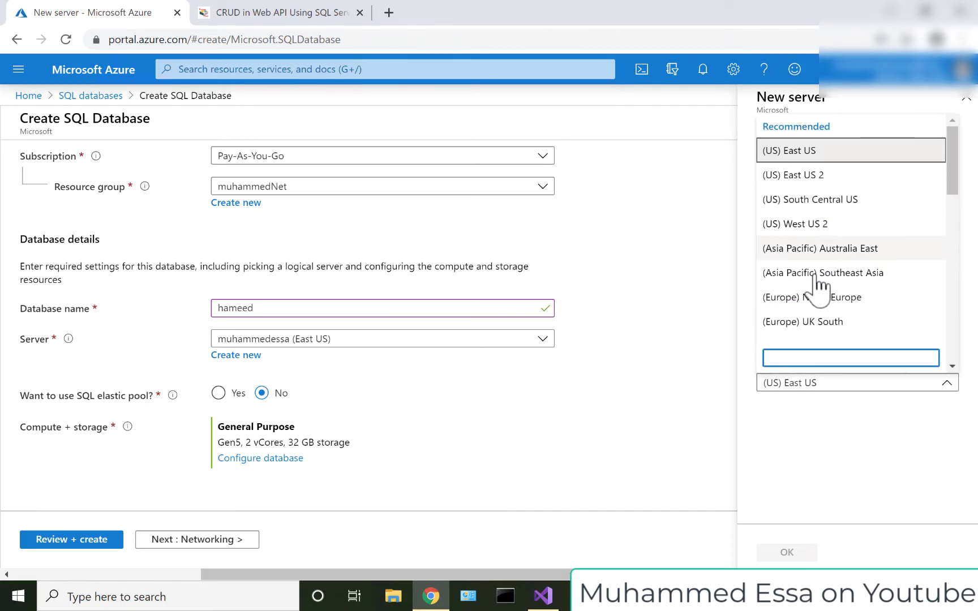
scroll(815, 286, down, 10)
scroll(805, 295, up, 3)
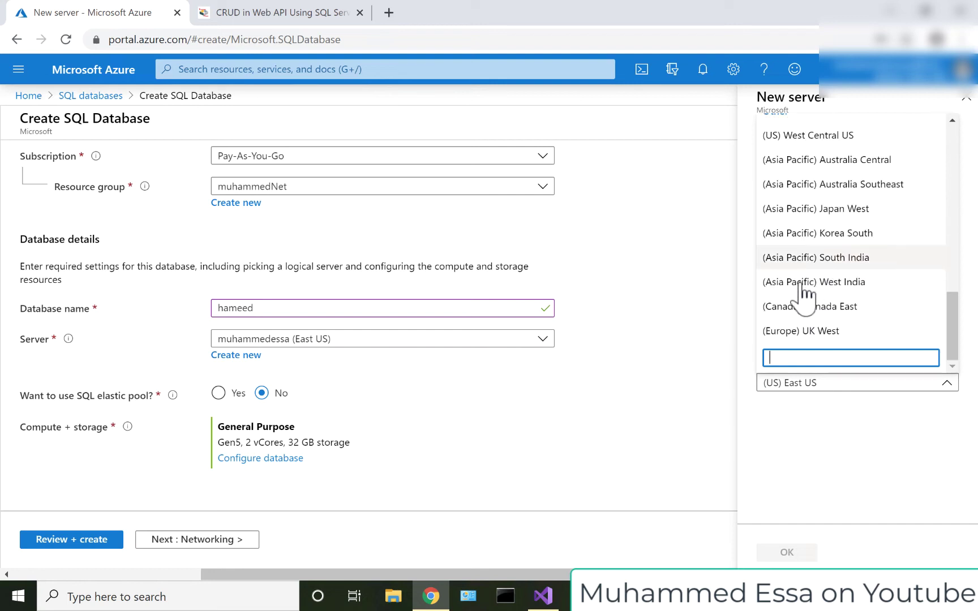
click(831, 445)
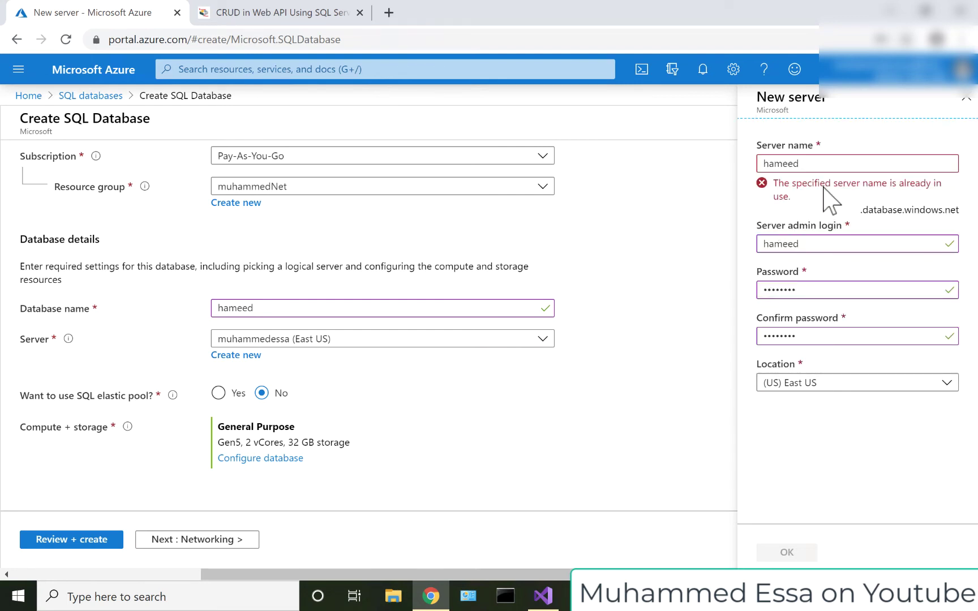
double_click(811, 165)
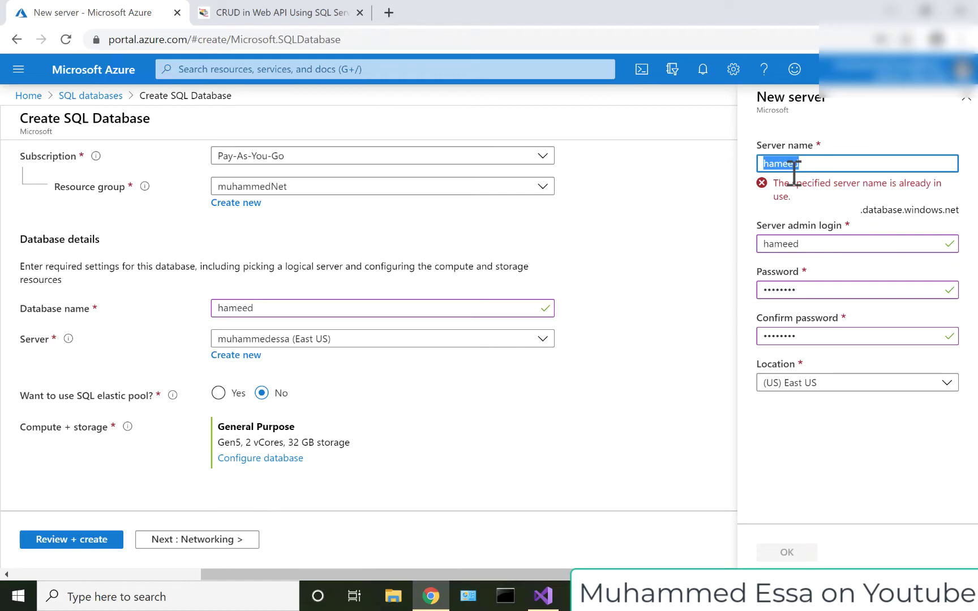
text(essa)
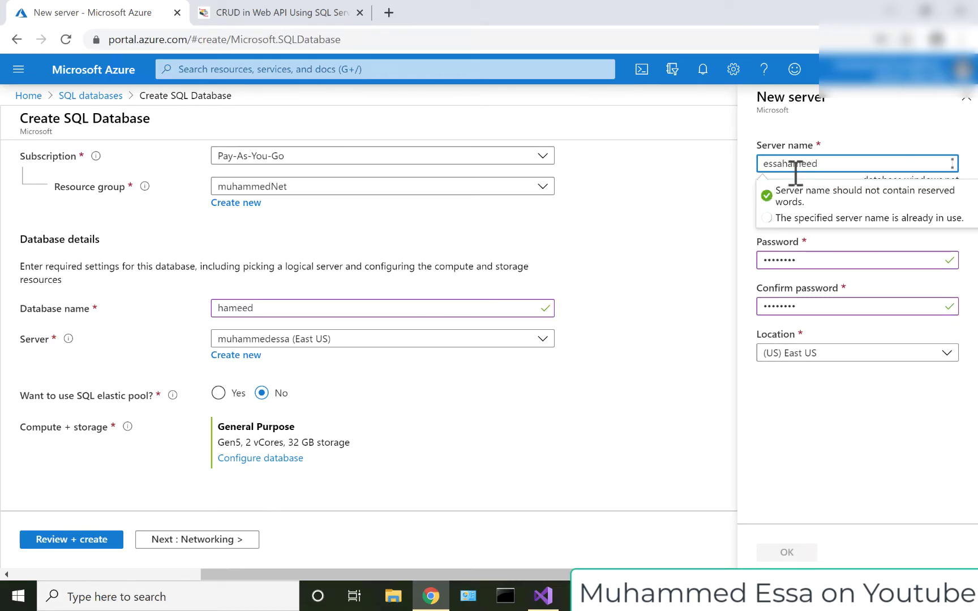
click(814, 488)
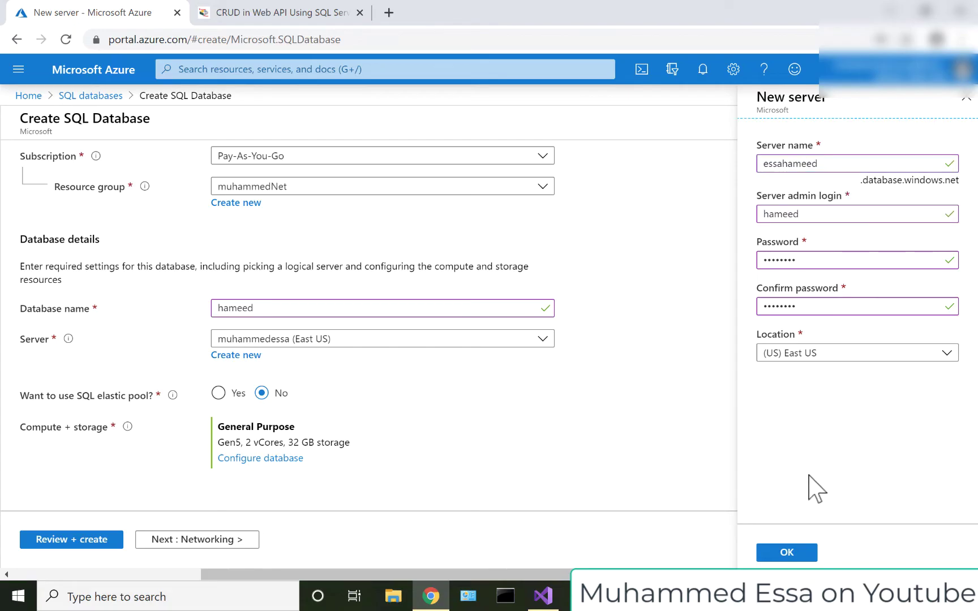
click(797, 555)
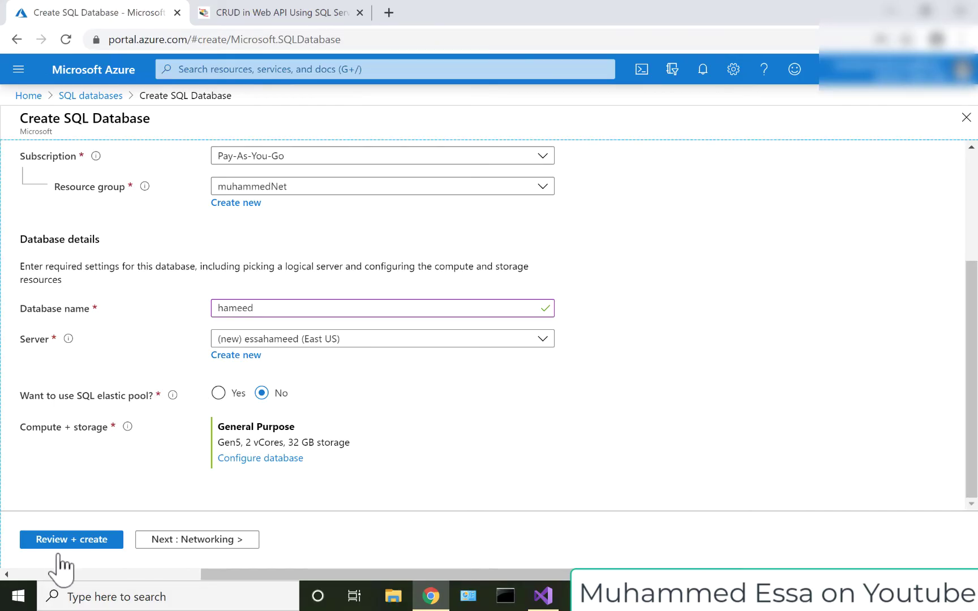
Step: Use a public endpoint allowing Azure services and the current client IP, then continue to Additional settings
click(175, 540)
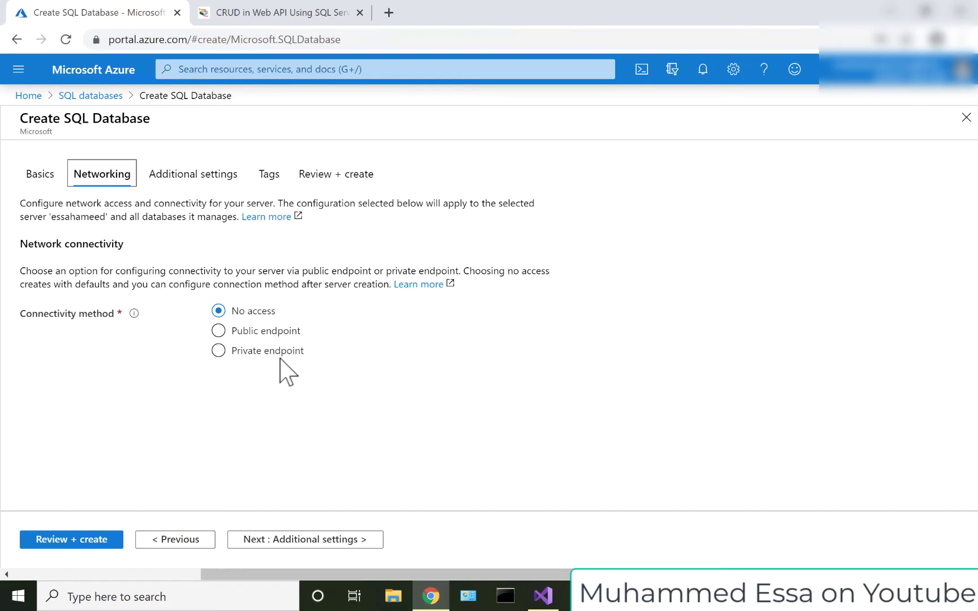
click(254, 334)
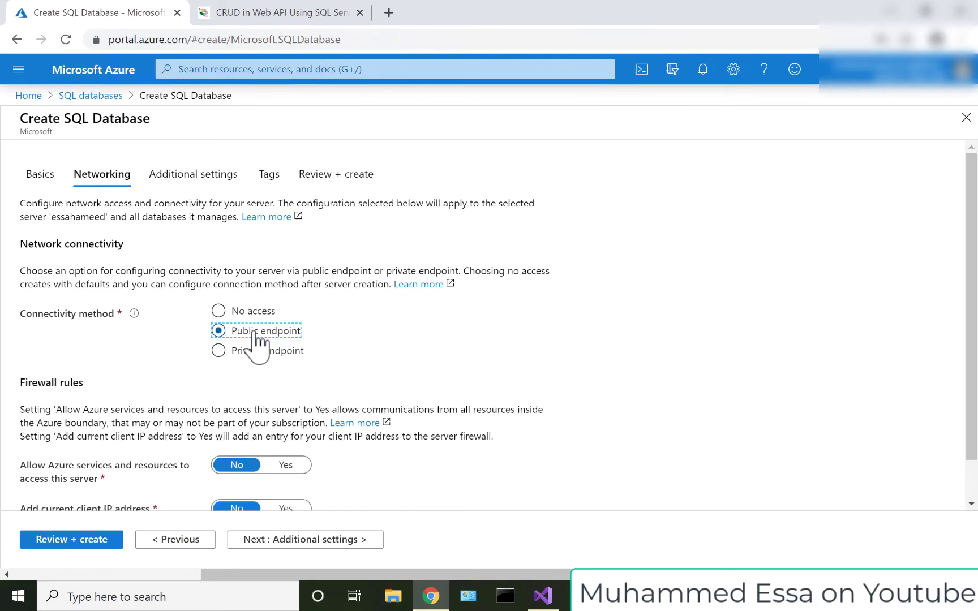
scroll(257, 340, down, 1)
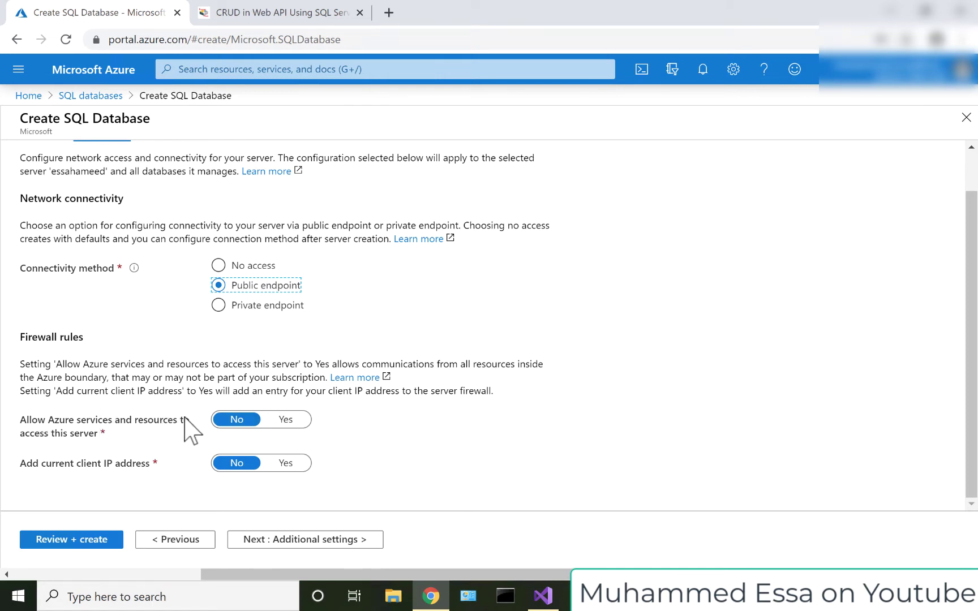
click(287, 422)
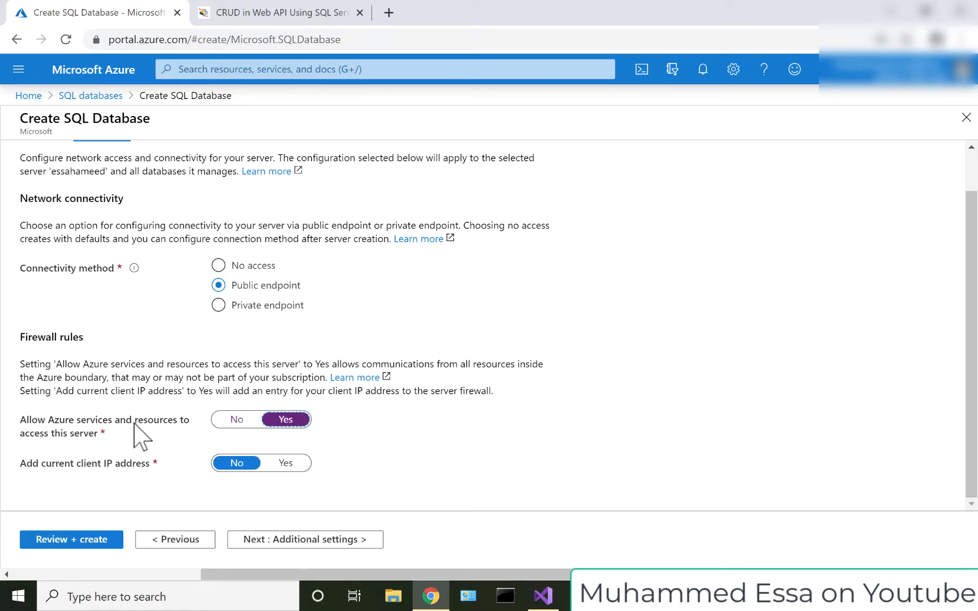
drag(45, 463, 149, 461)
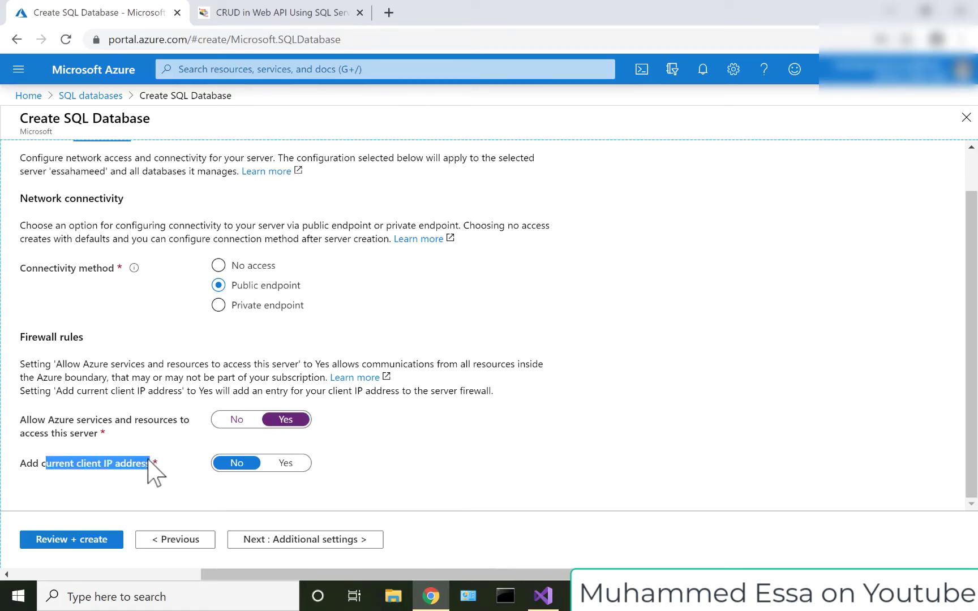
click(286, 464)
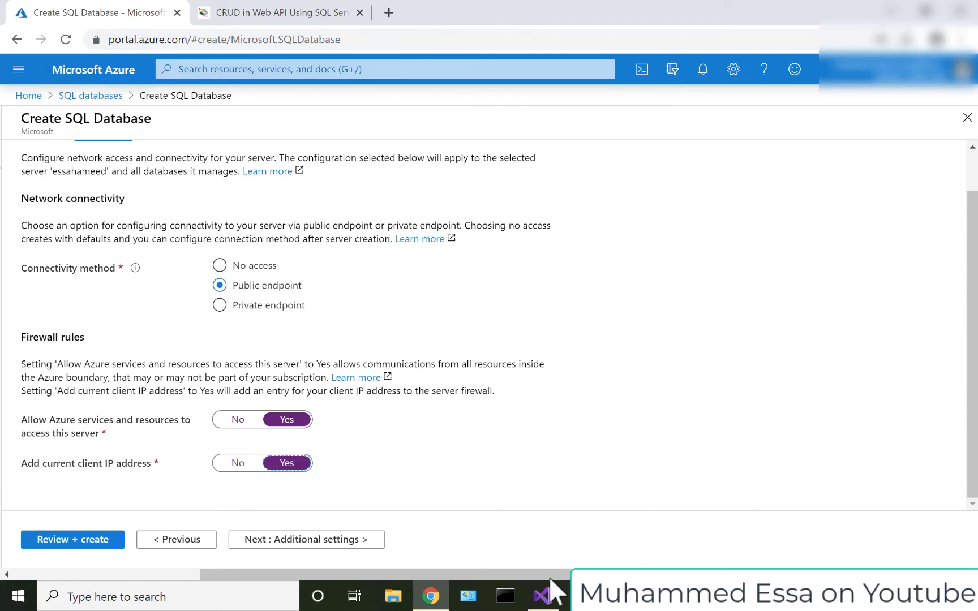
mouse_move(544, 601)
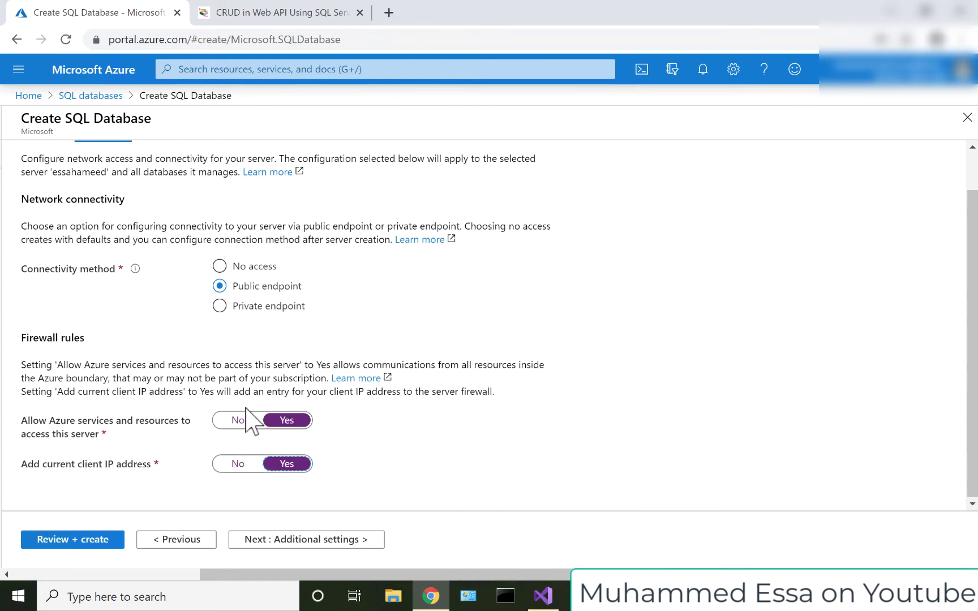
click(274, 540)
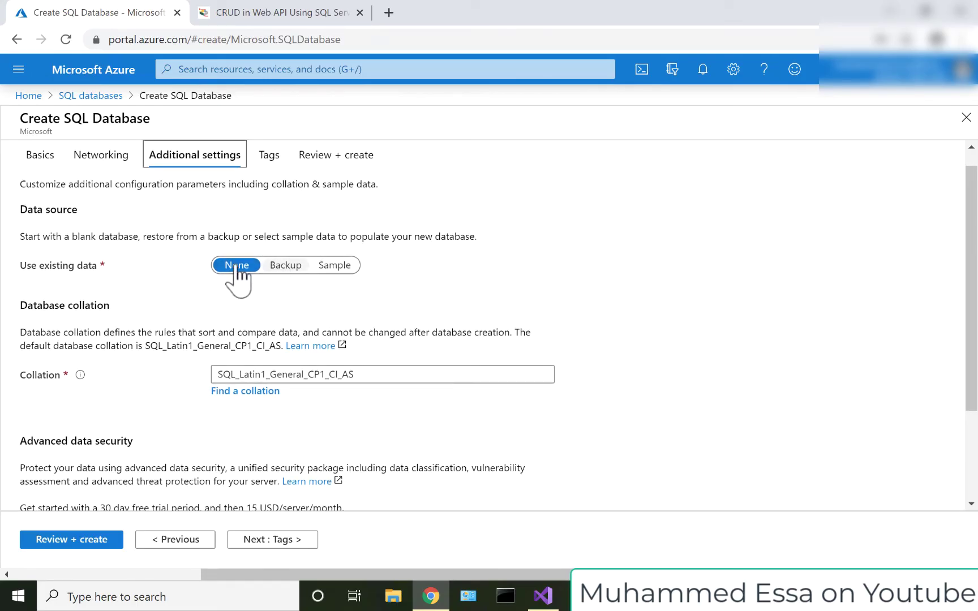
Step: Set advanced data security to Not now and review the 380.03 USD monthly summary
scroll(226, 272, down, 1)
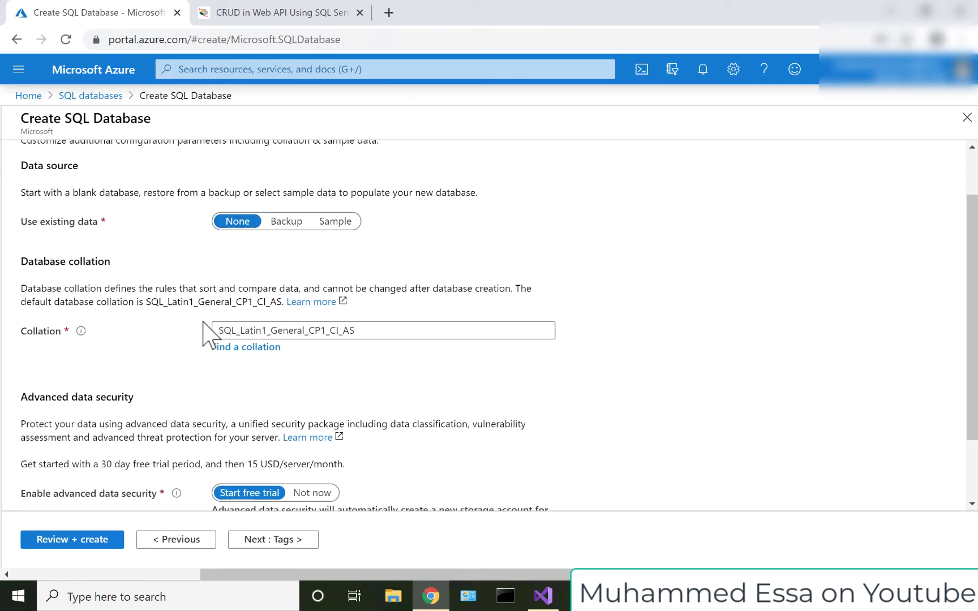
scroll(215, 340, down, 2)
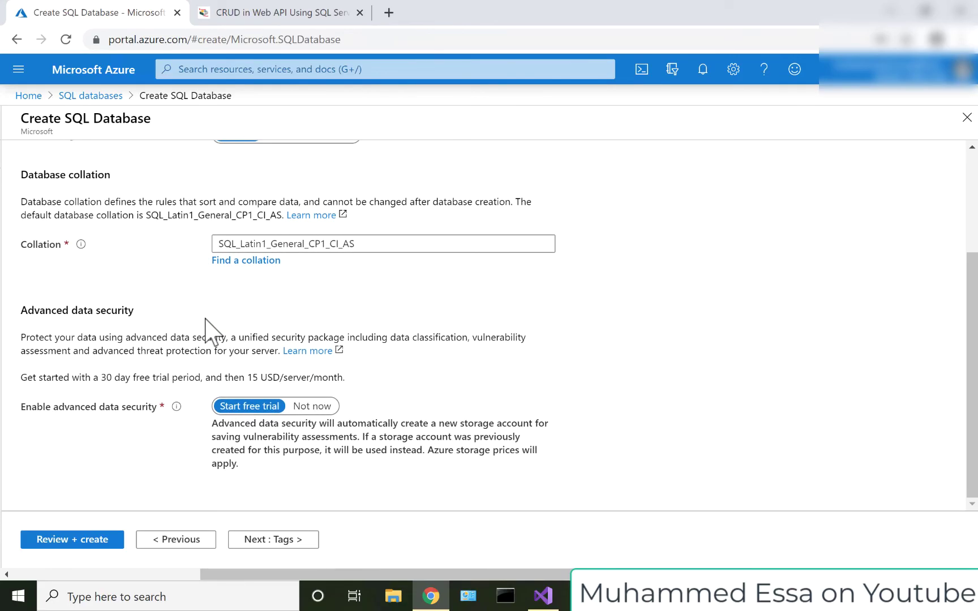
click(312, 408)
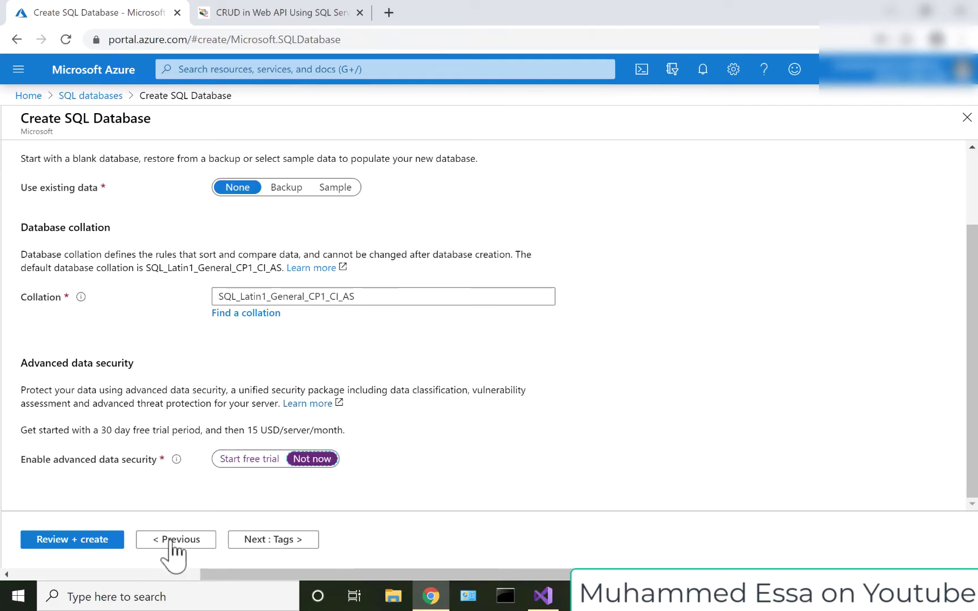
click(99, 540)
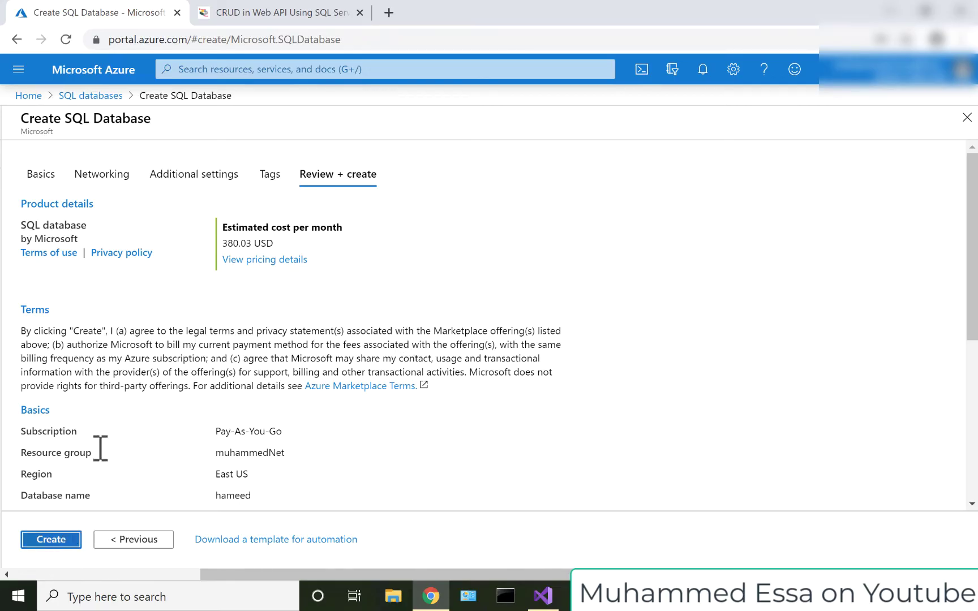
Step: Create the hameed database with its essahameed server and let the deployment complete
scroll(116, 359, down, 5)
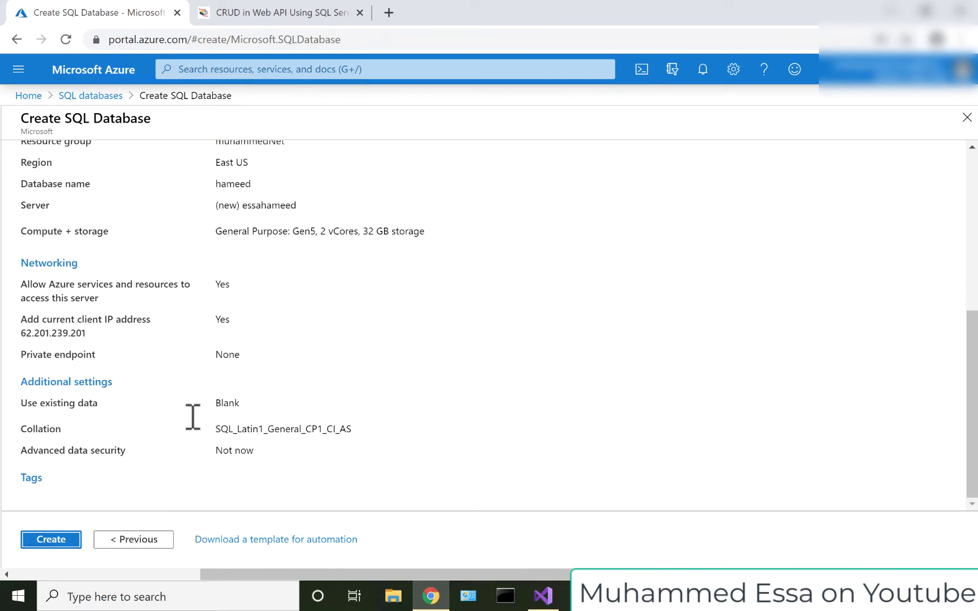
click(71, 542)
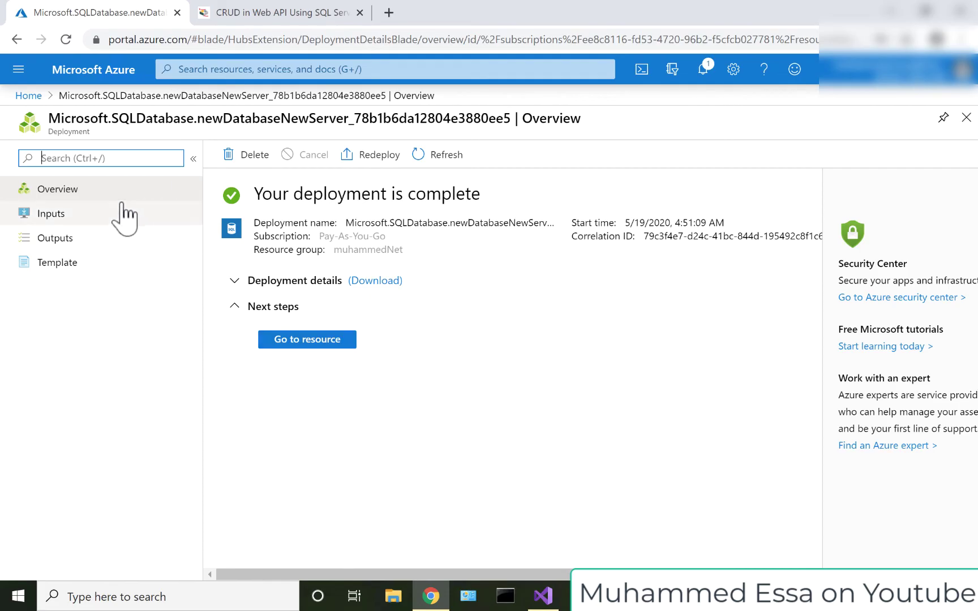
Step: Go back Home and open the hameed database from the SQL databases list
click(63, 192)
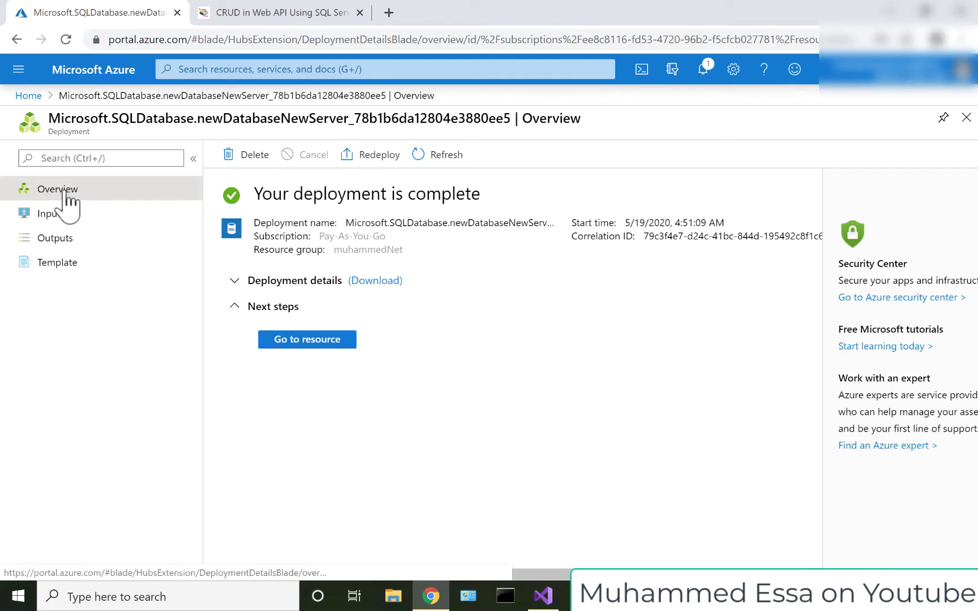
click(23, 97)
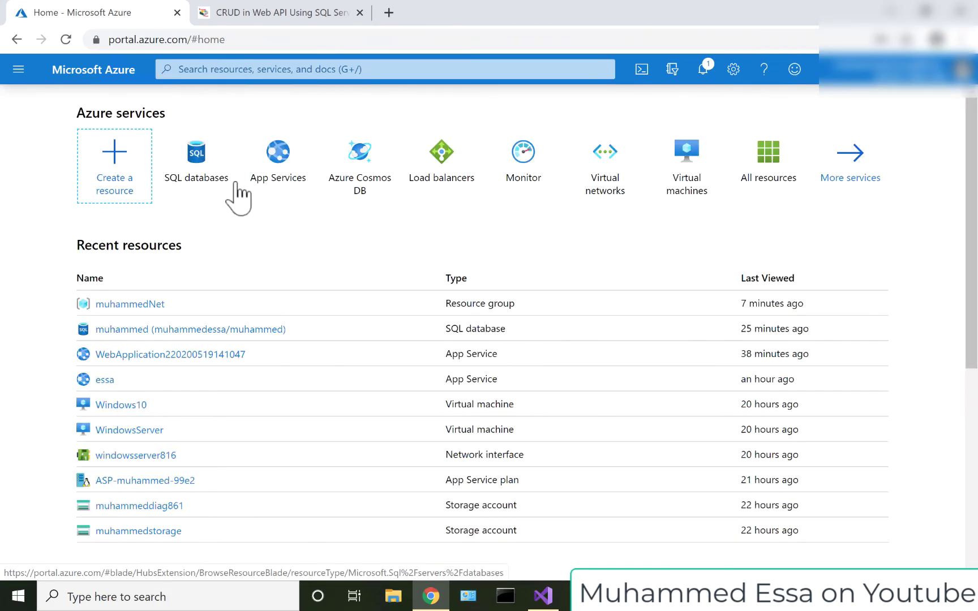
click(214, 192)
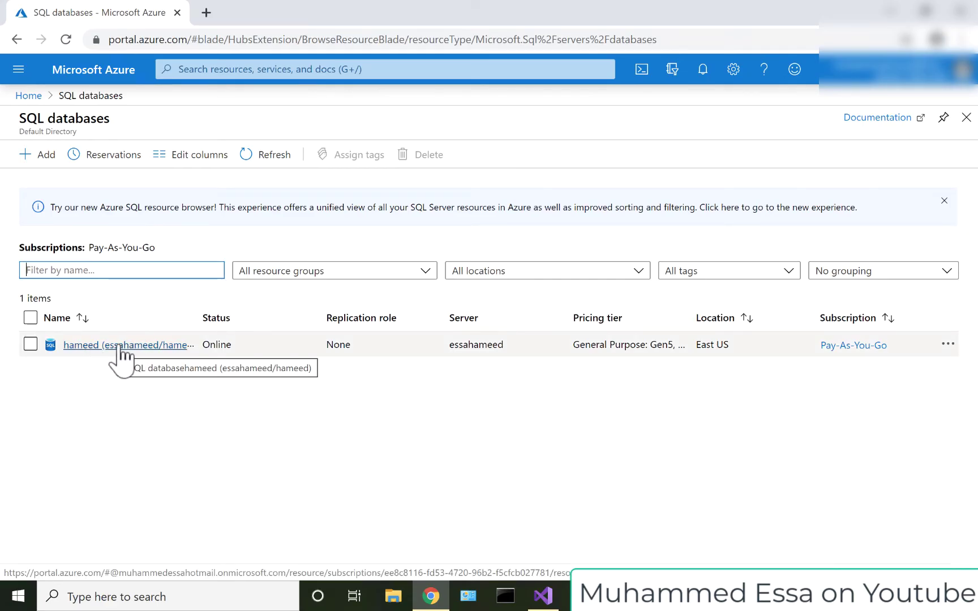
click(119, 345)
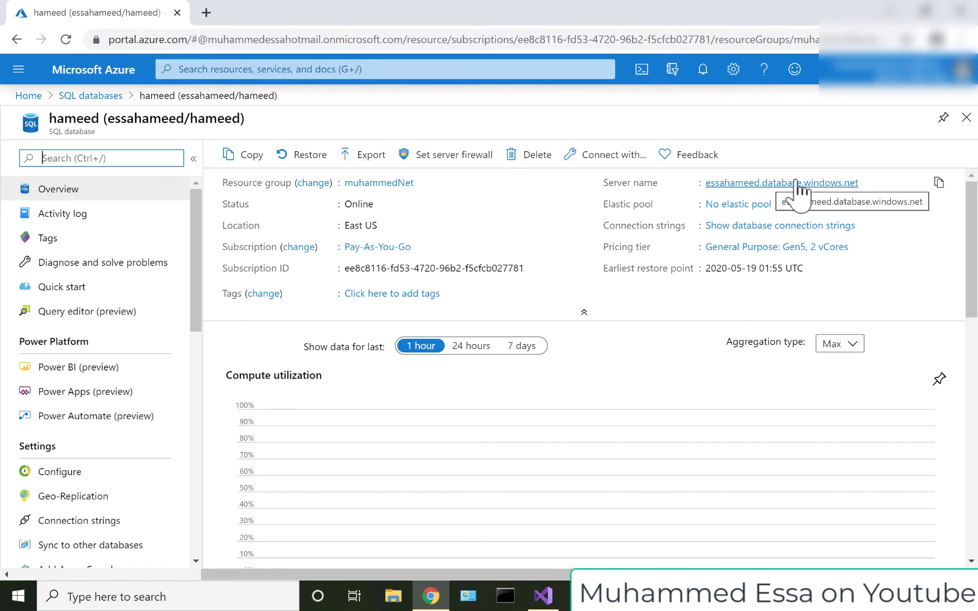
Step: Show the hameed database's ADO.NET connection string
click(767, 226)
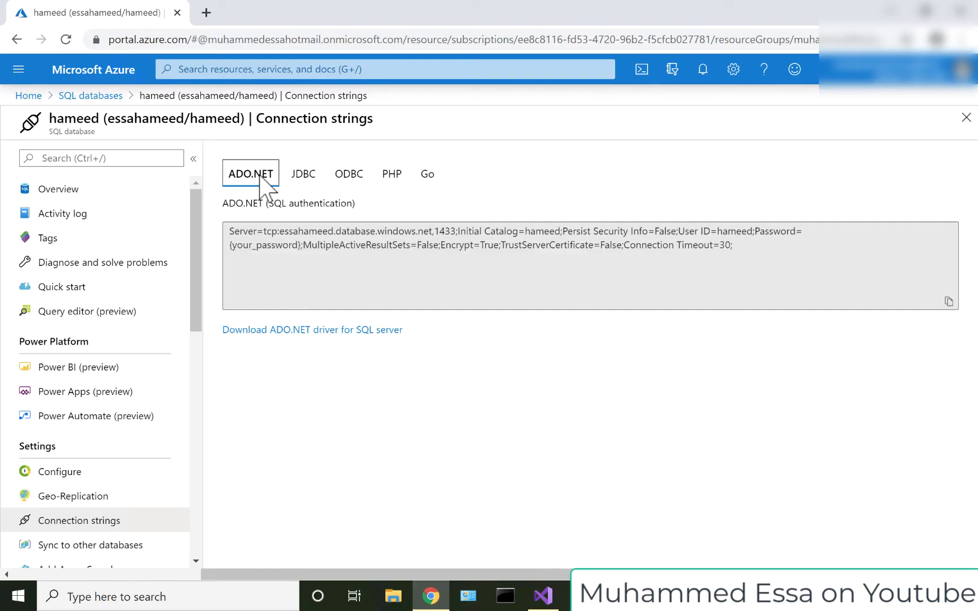
Step: View the JDBC, ODBC and PHP connection details, then scroll through the Go sample code
click(306, 178)
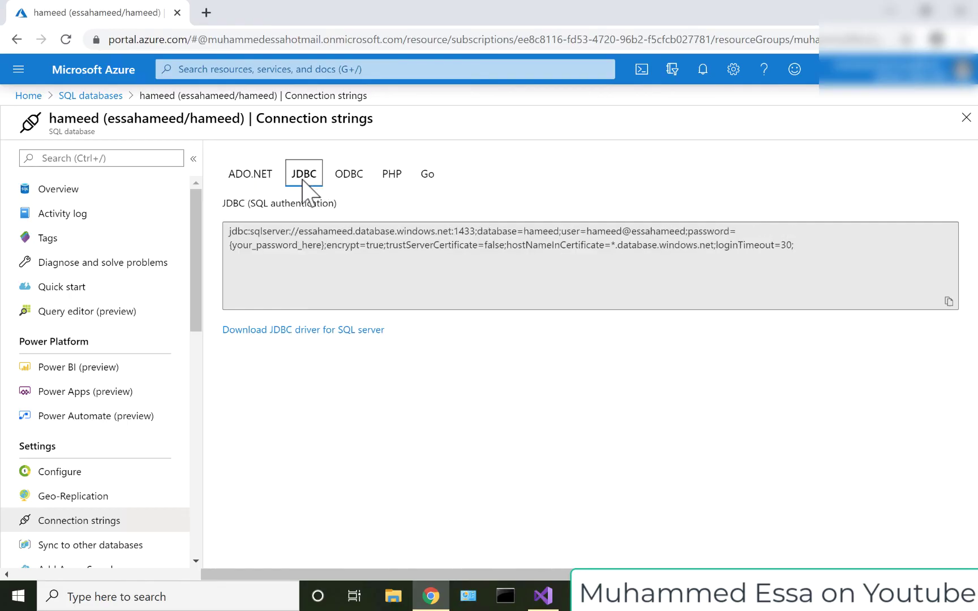
click(345, 181)
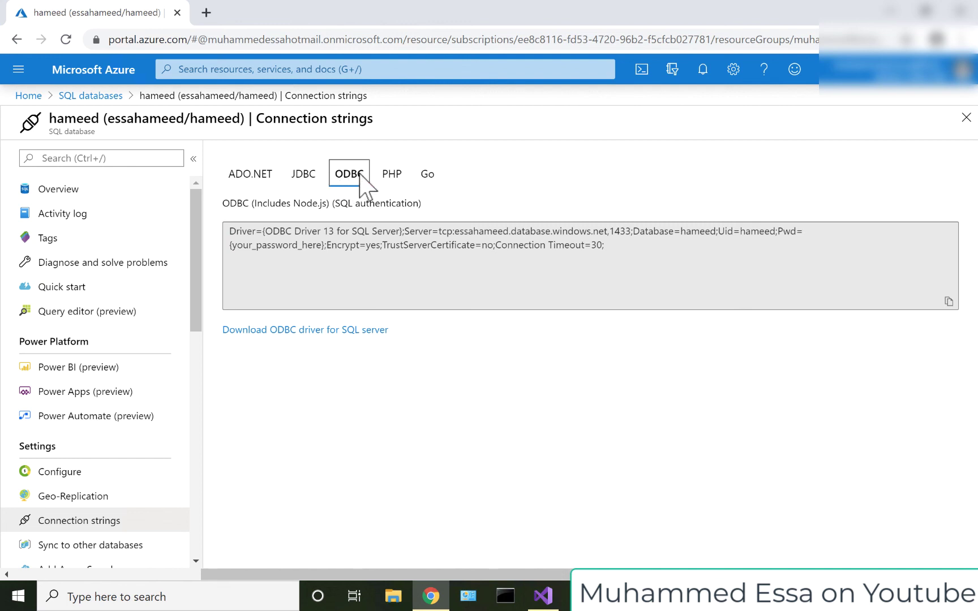
click(404, 176)
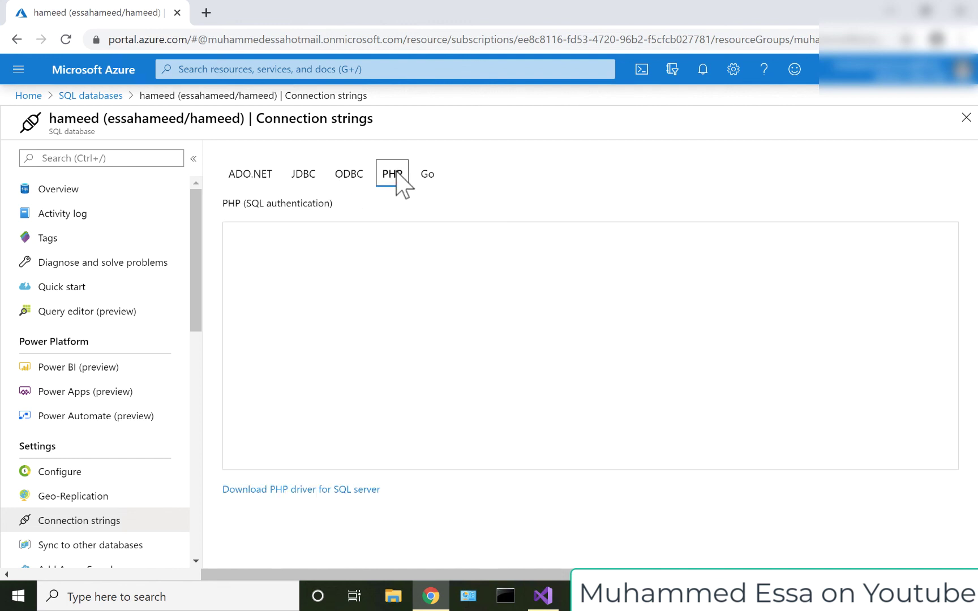
scroll(417, 315, down, 1)
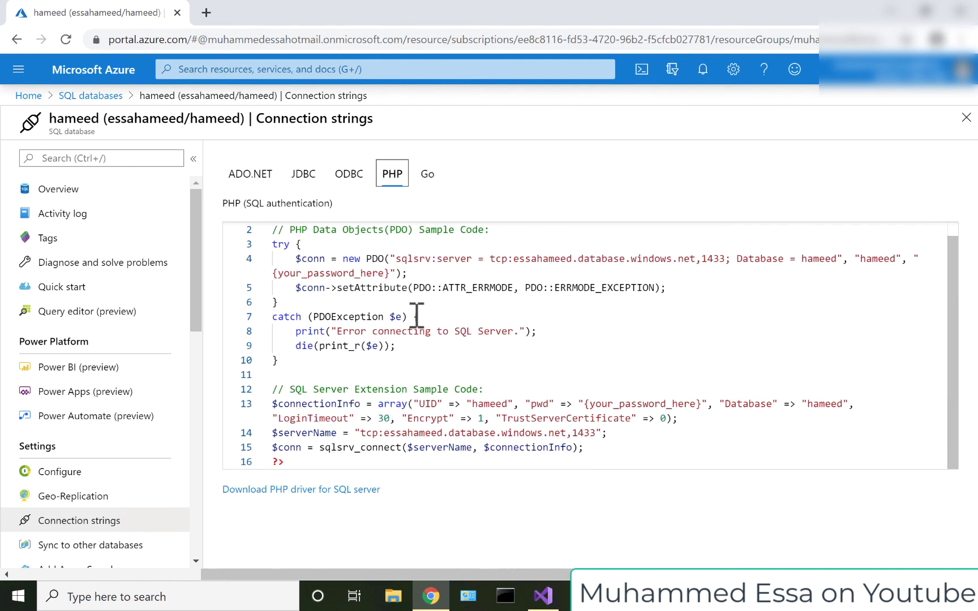
click(427, 174)
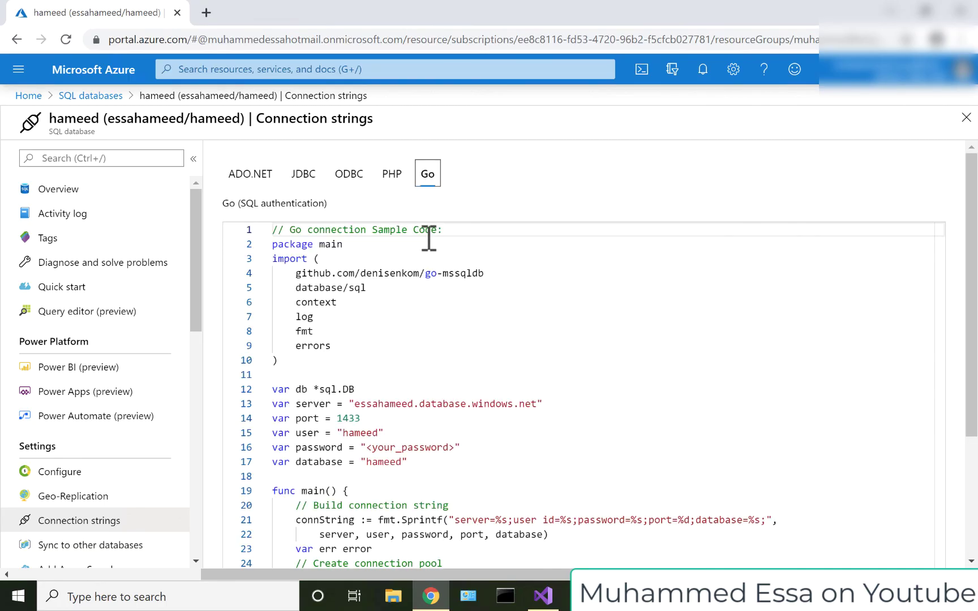
scroll(423, 248, down, 1)
scroll(423, 248, down, 3)
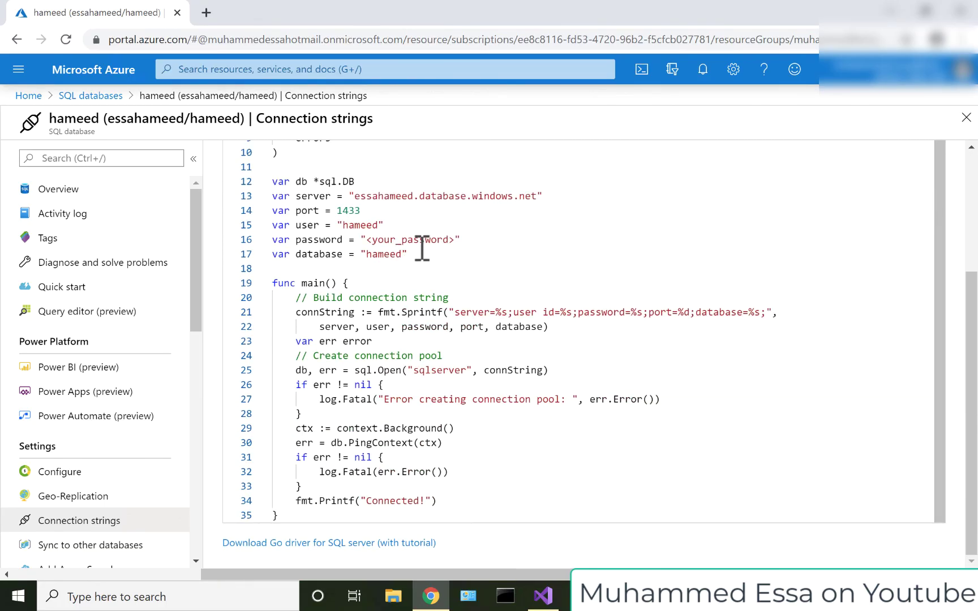